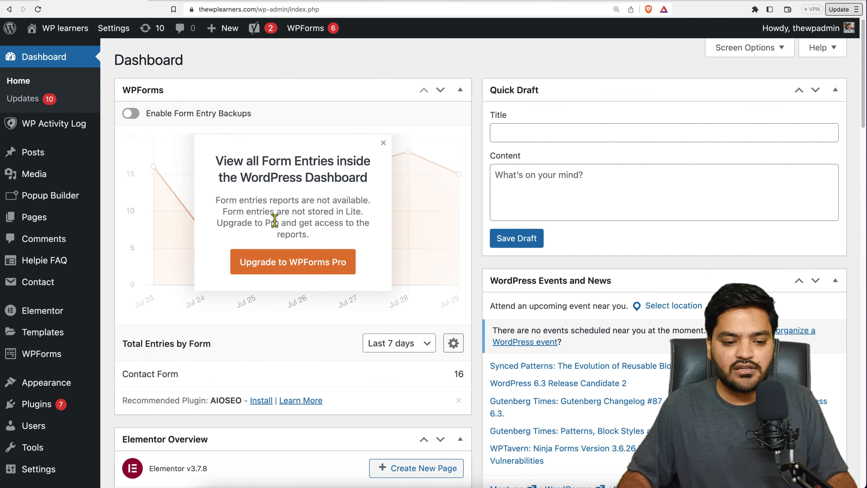
- Search the plugin directory for "embedpress", then install and activate the EmbedPress plugin
{"action": "mouse_move", "coordinate": [54, 410]}
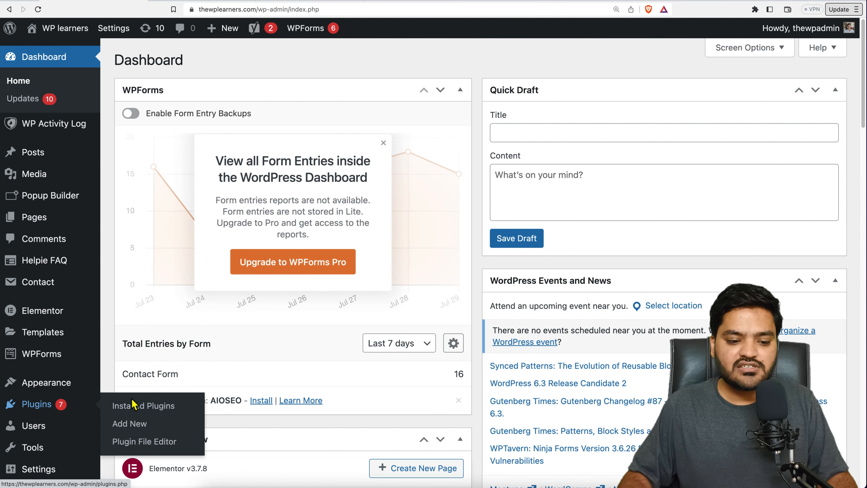
{"action": "left_click", "coordinate": [128, 424]}
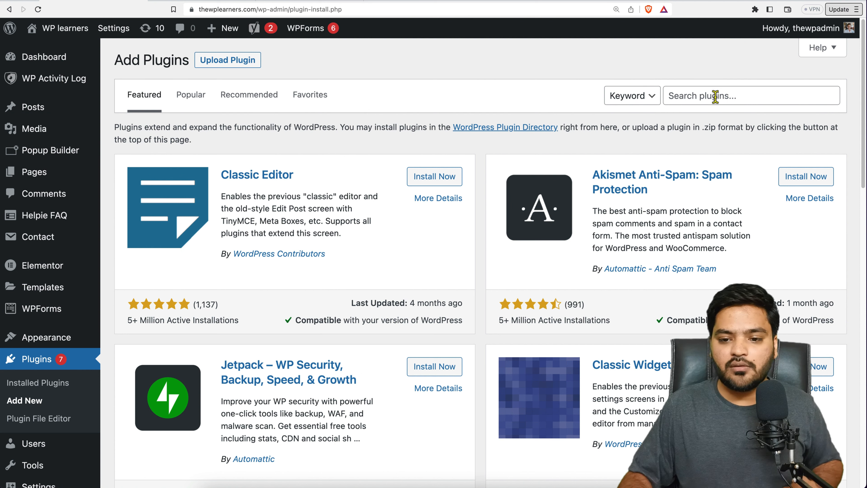
{"action": "left_click", "coordinate": [715, 97]}
{"action": "type", "text": "embedpress"}
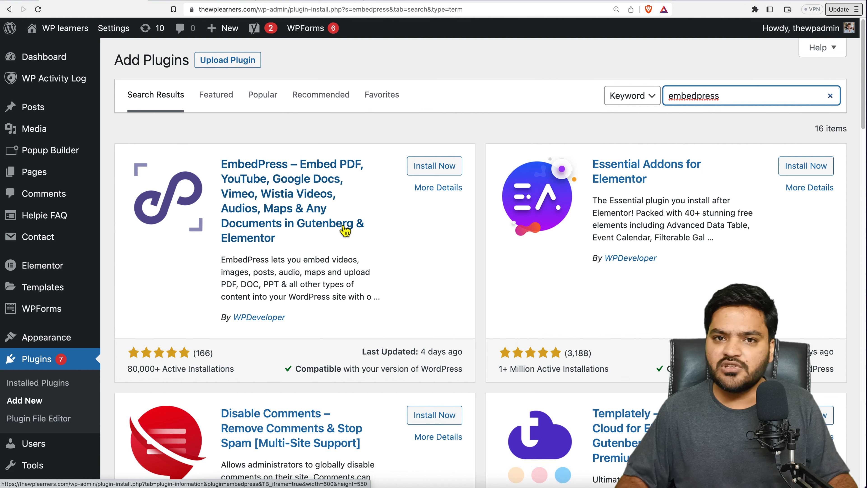
{"action": "left_click", "coordinate": [435, 170]}
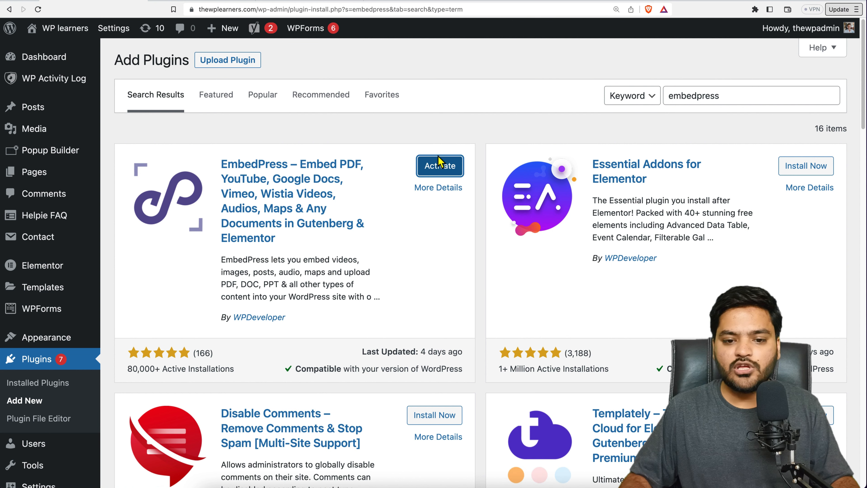
{"action": "left_click", "coordinate": [434, 170]}
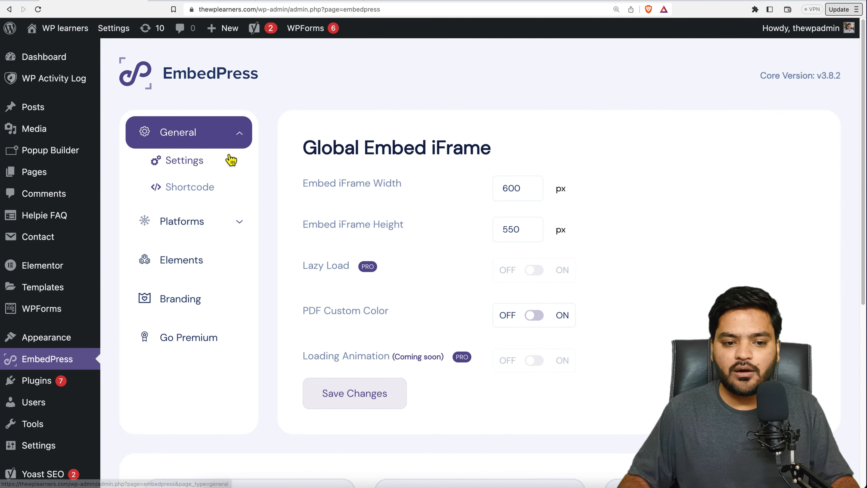
- Examine EmbedPress's general settings and read the instructions on its Shortcode page
{"action": "left_click", "coordinate": [226, 314]}
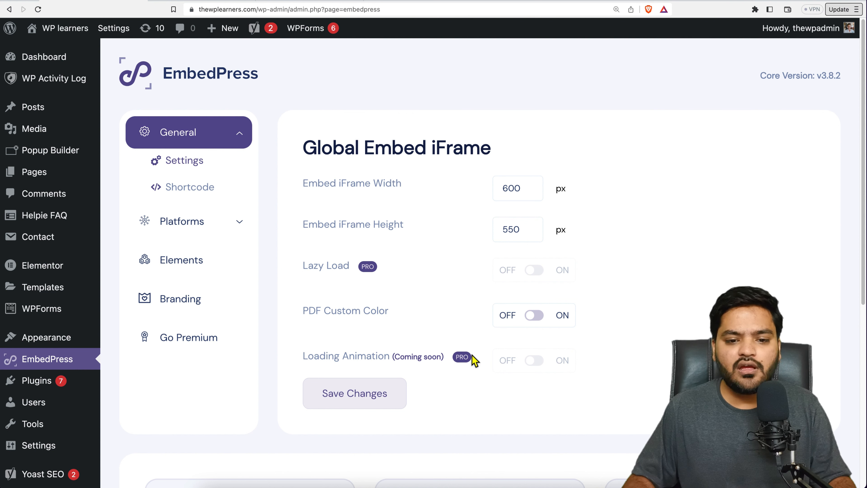
{"action": "left_click", "coordinate": [216, 165]}
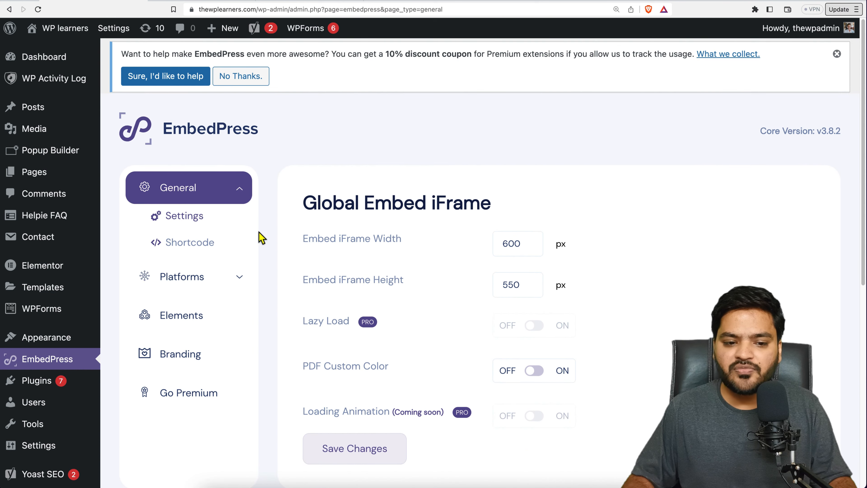
{"action": "left_click", "coordinate": [194, 244]}
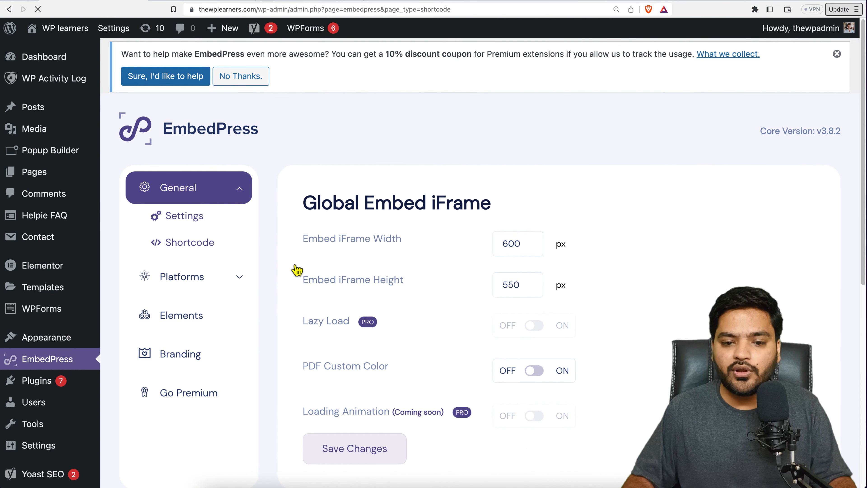
{"action": "scroll", "coordinate": [296, 269], "scroll_direction": "down", "scroll_amount": 1}
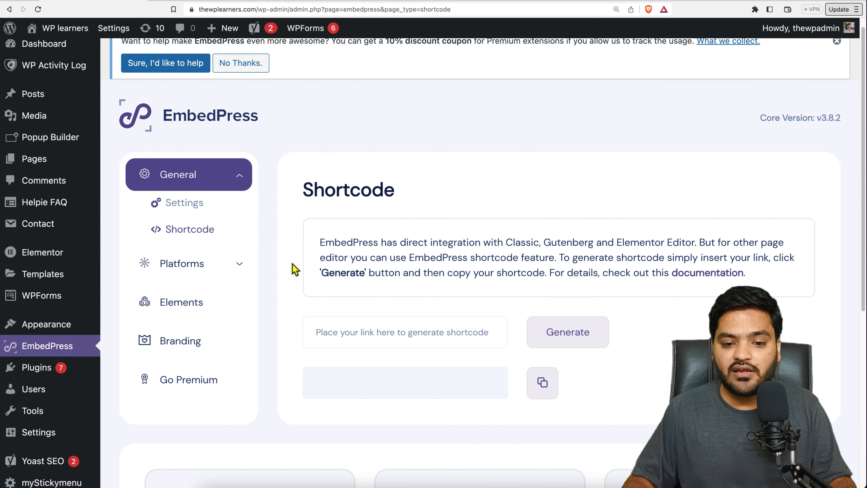
{"action": "left_click", "coordinate": [323, 244]}
{"action": "left_click_drag", "start_coordinate": [322, 244], "coordinate": [439, 274]}
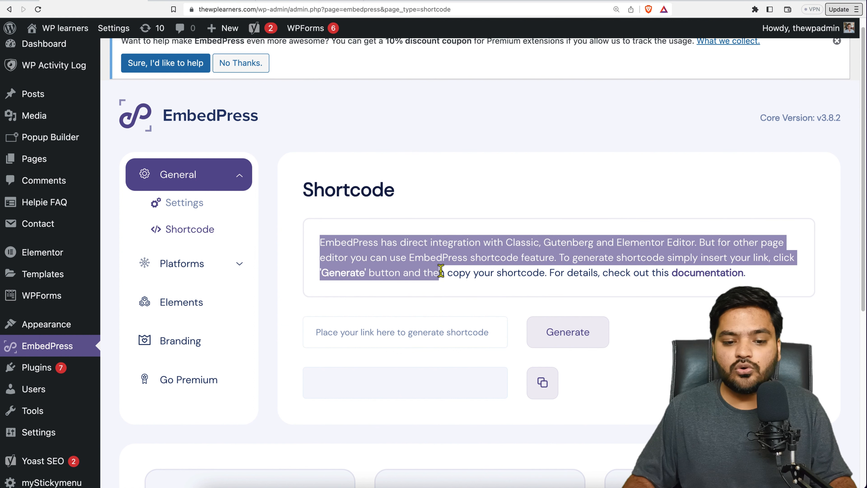
{"action": "left_click", "coordinate": [431, 313]}
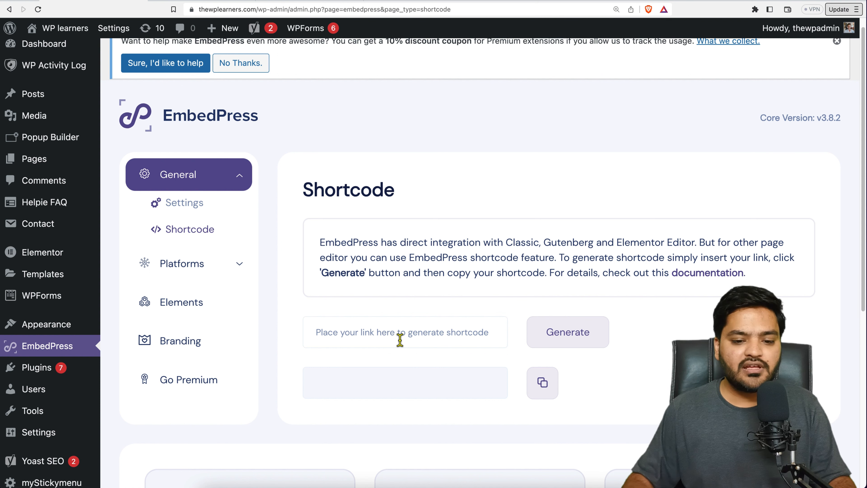
{"action": "left_click", "coordinate": [400, 339]}
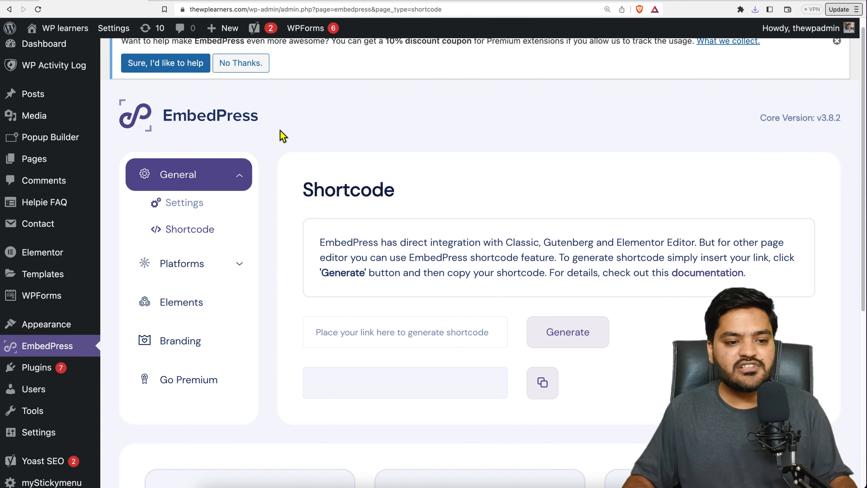
- Upload introduction-to-seo-ebook.pdf from the Downloads folder to the media library and copy its URL
{"action": "scroll", "coordinate": [66, 210], "scroll_direction": "up", "scroll_amount": 1}
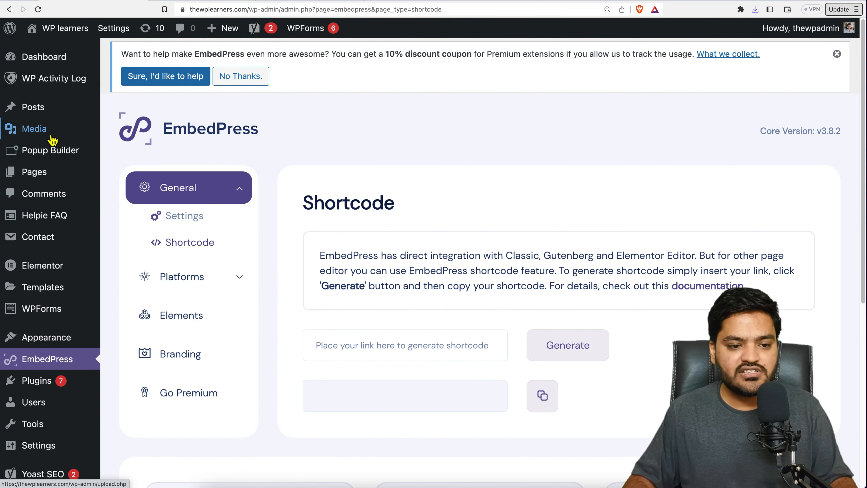
{"action": "mouse_move", "coordinate": [53, 137]}
{"action": "left_click", "coordinate": [141, 155]}
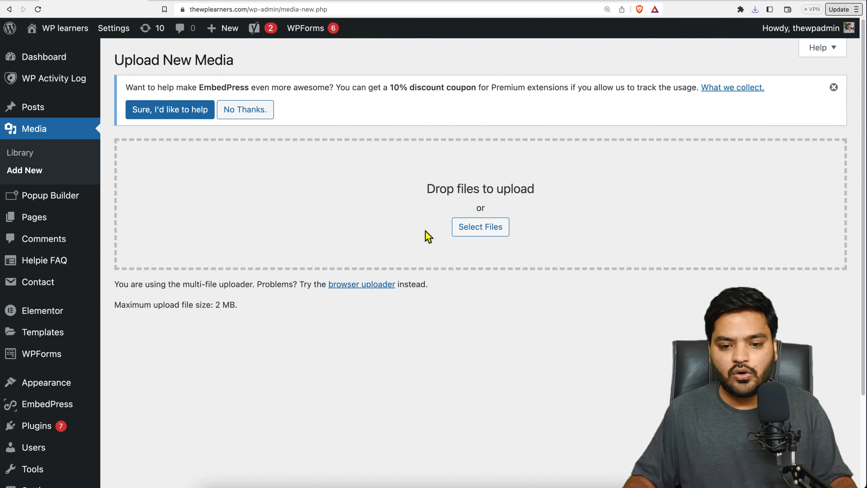
{"action": "left_click", "coordinate": [475, 235]}
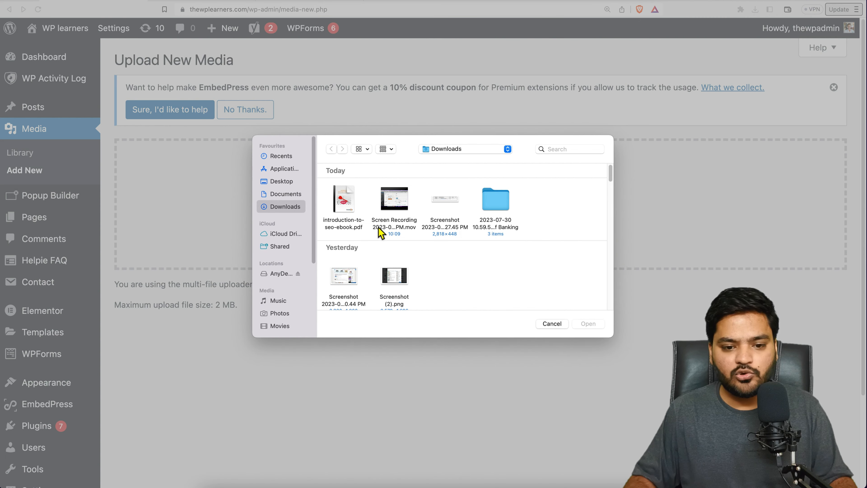
{"action": "left_click", "coordinate": [353, 223]}
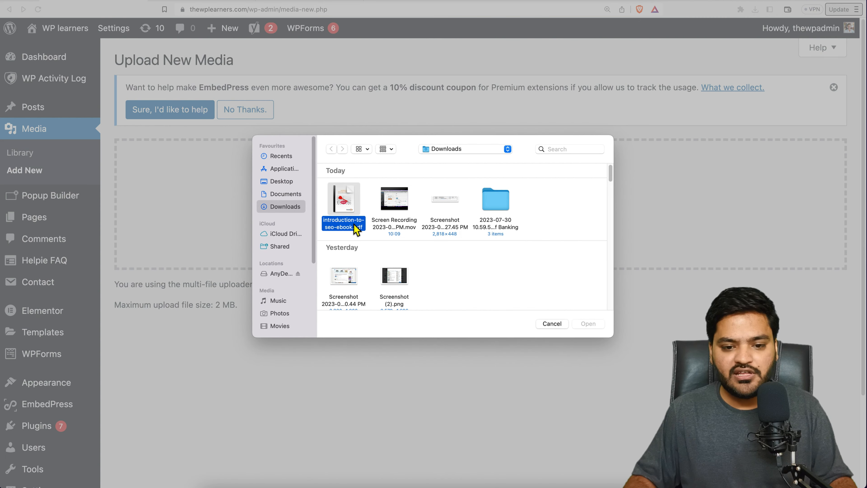
{"action": "left_click", "coordinate": [589, 322]}
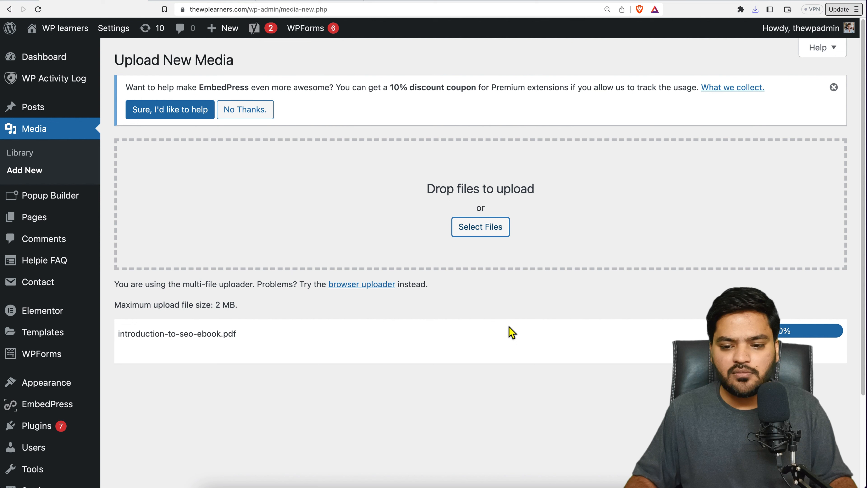
{"action": "scroll", "coordinate": [446, 323], "scroll_direction": "down", "scroll_amount": 5}
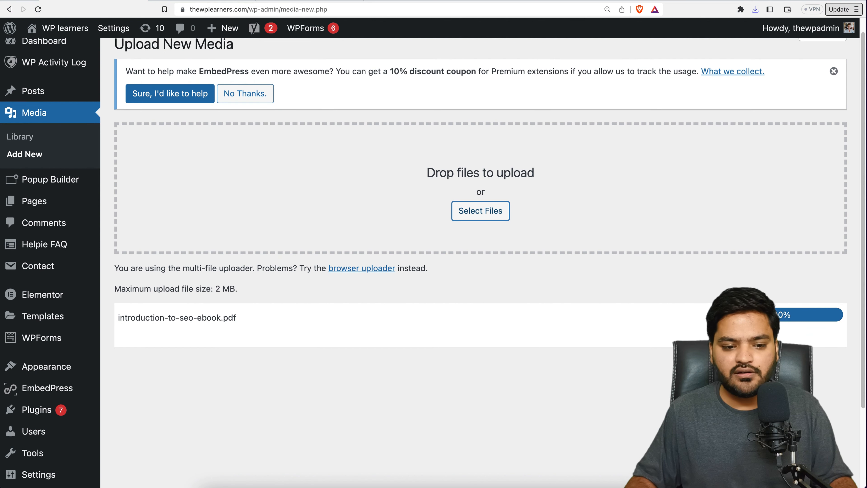
{"action": "scroll", "coordinate": [442, 322], "scroll_direction": "up", "scroll_amount": 4}
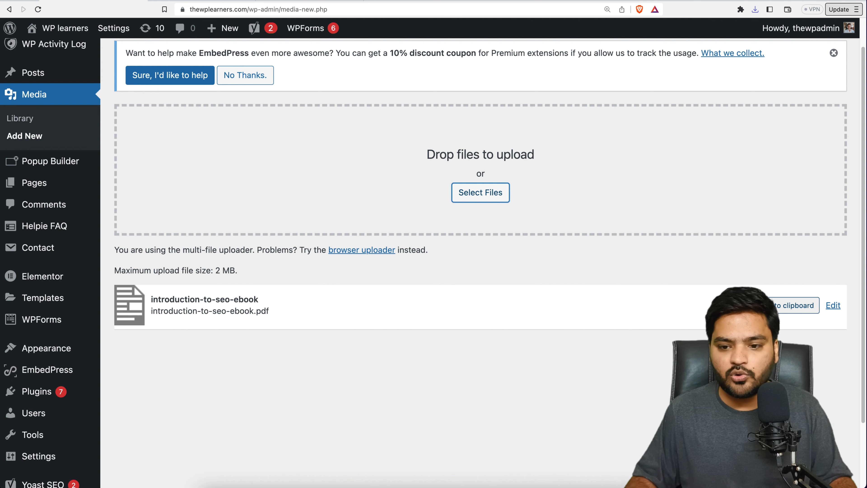
{"action": "left_click", "coordinate": [764, 305]}
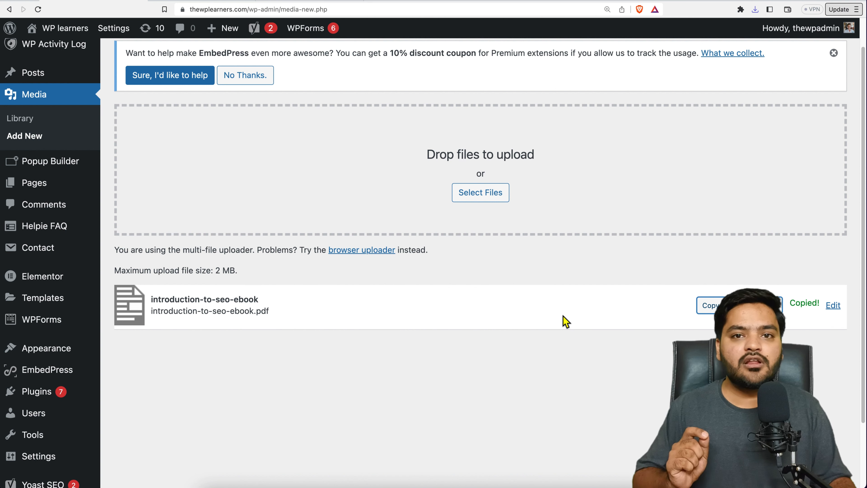
- Generate an EmbedPress shortcode from the copied PDF URL and copy the shortcode
{"action": "scroll", "coordinate": [103, 321], "scroll_direction": "down", "scroll_amount": 3}
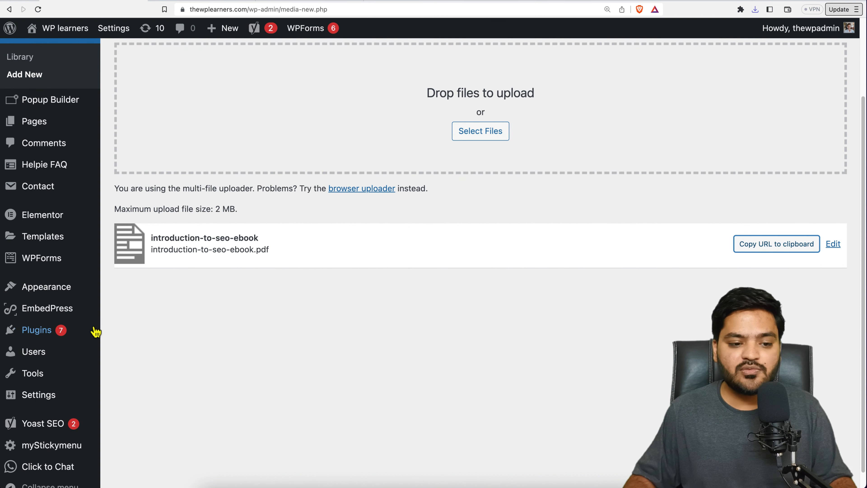
{"action": "left_click", "coordinate": [62, 309]}
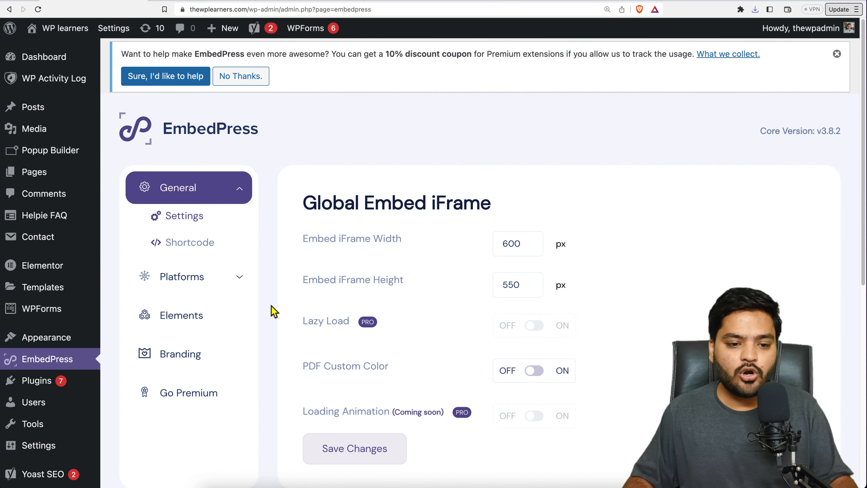
{"action": "left_click", "coordinate": [196, 245]}
{"action": "scroll", "coordinate": [389, 338], "scroll_direction": "down", "scroll_amount": 1}
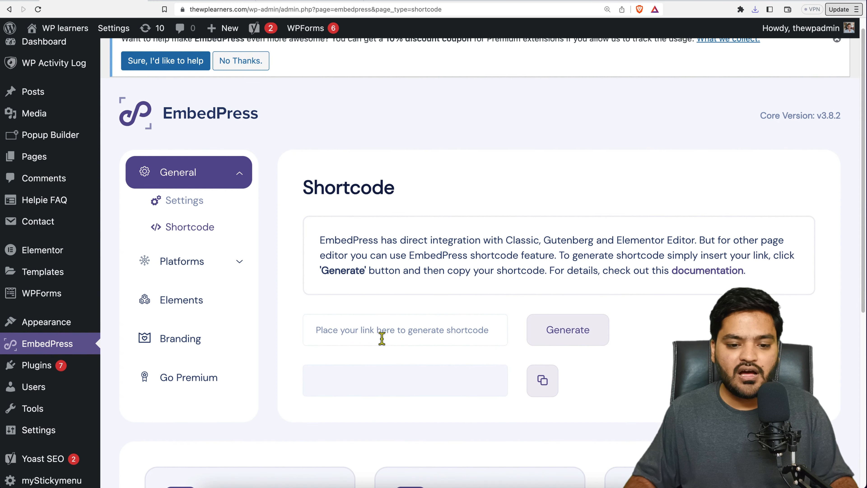
{"action": "right_click", "coordinate": [375, 332]}
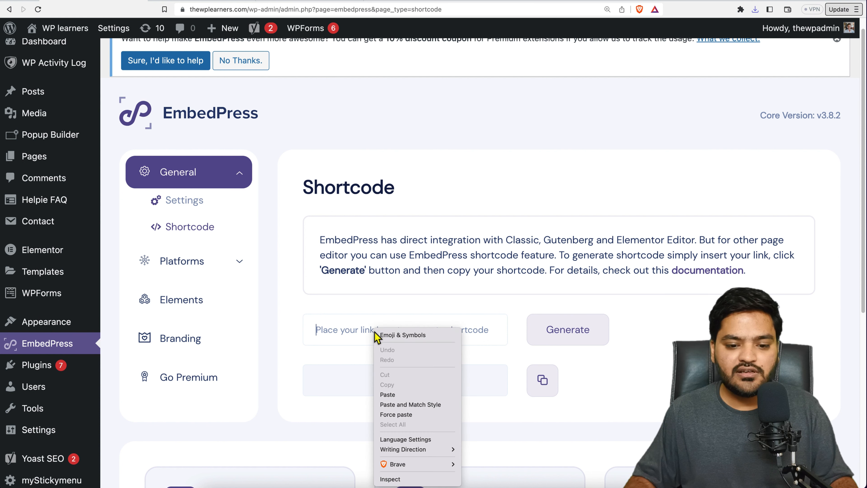
{"action": "left_click", "coordinate": [389, 395]}
{"action": "left_click", "coordinate": [604, 342]}
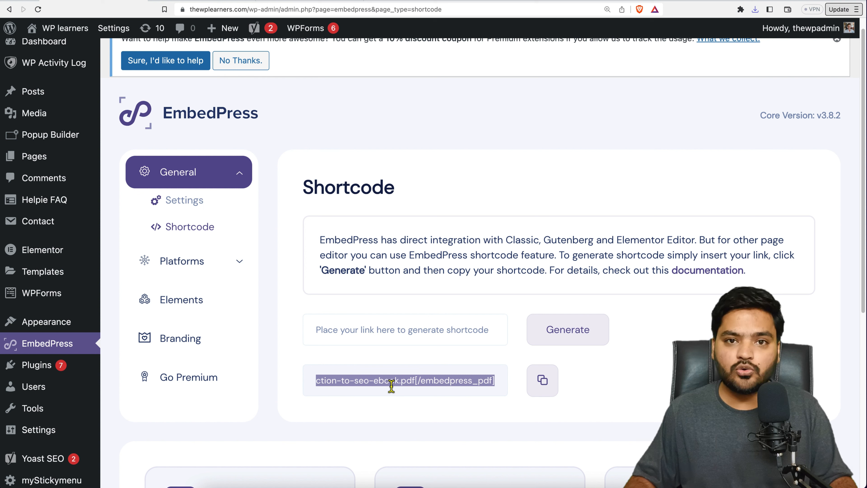
{"action": "left_click", "coordinate": [547, 390]}
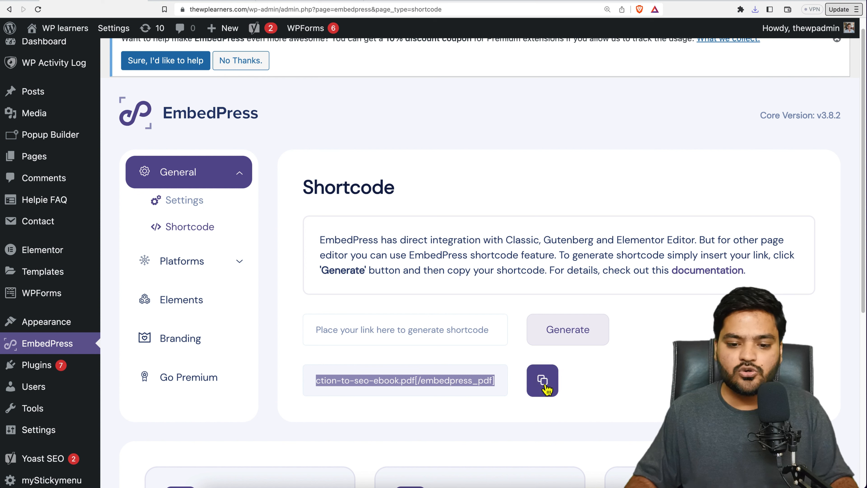
{"action": "left_click", "coordinate": [545, 390]}
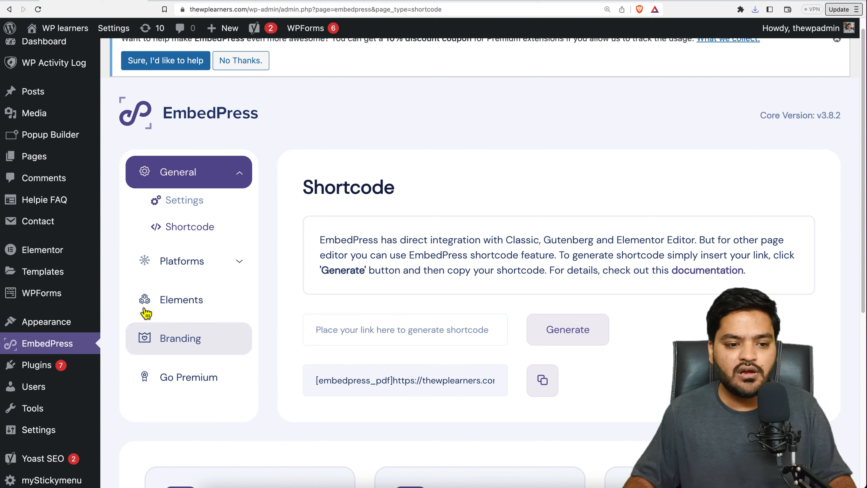
- Open the About Us page for editing with Elementor and dismiss the Yoast SEO notice
{"action": "mouse_move", "coordinate": [50, 168]}
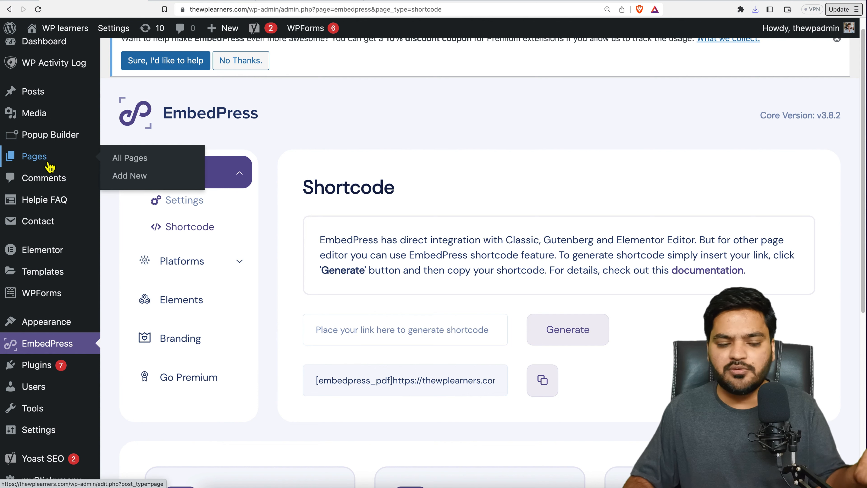
{"action": "left_click", "coordinate": [50, 167]}
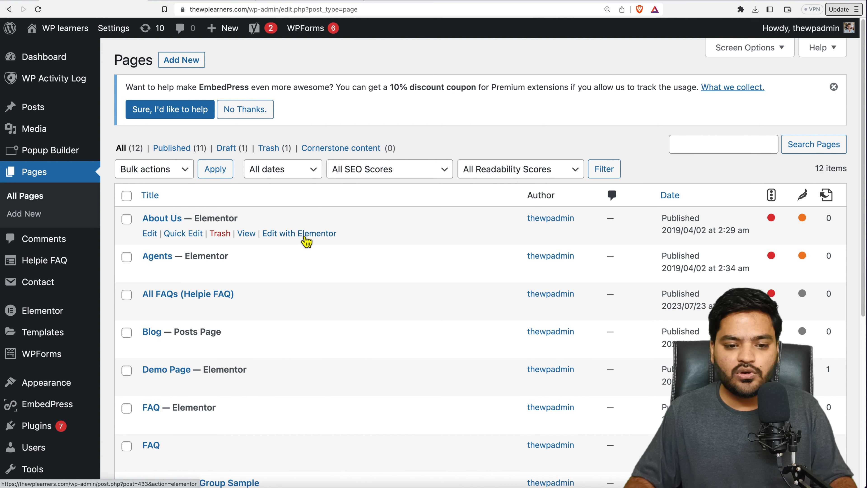
{"action": "left_click", "coordinate": [305, 238]}
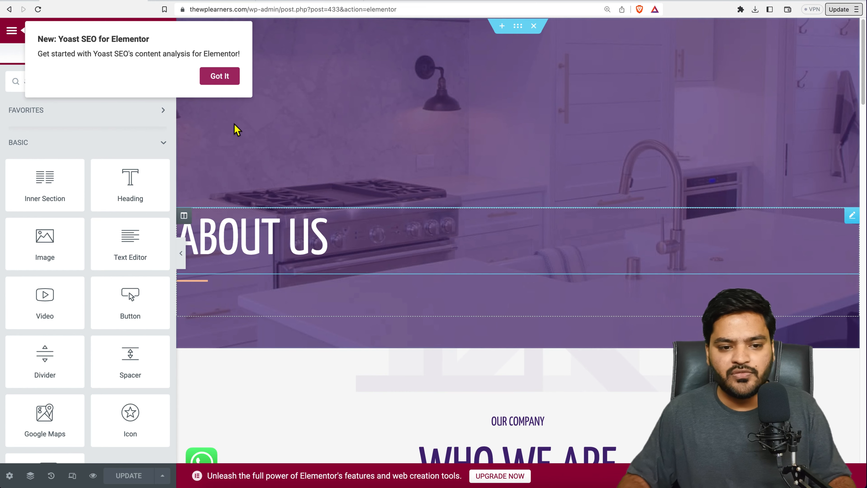
{"action": "left_click", "coordinate": [220, 76]}
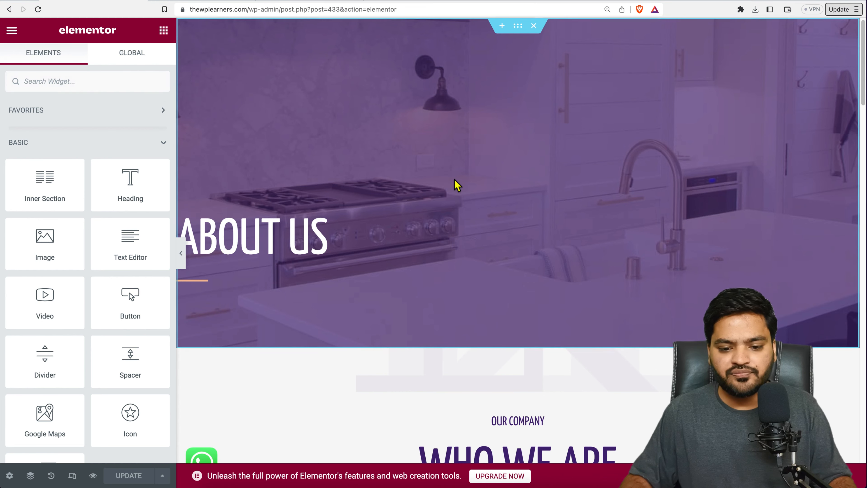
- Add a single-column section between the contact form and the team photo on the About Us page
{"action": "scroll", "coordinate": [497, 237], "scroll_direction": "down", "scroll_amount": 8}
{"action": "scroll", "coordinate": [498, 236], "scroll_direction": "down", "scroll_amount": 15}
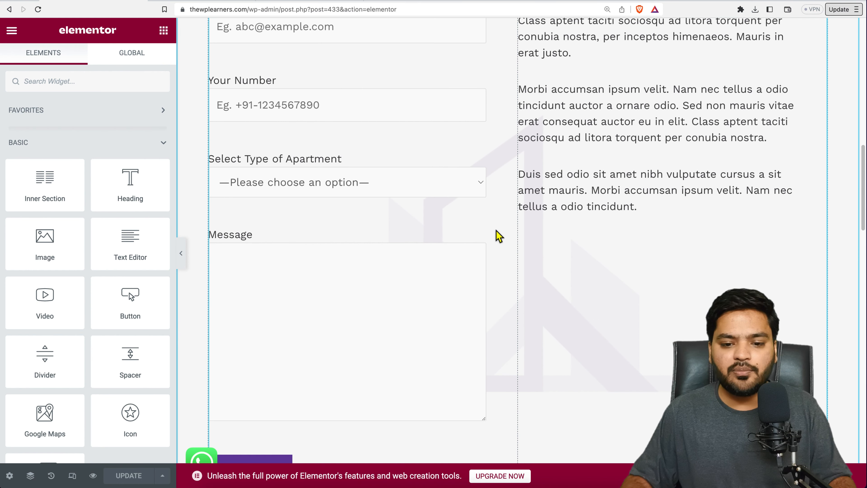
{"action": "scroll", "coordinate": [497, 231], "scroll_direction": "down", "scroll_amount": 2}
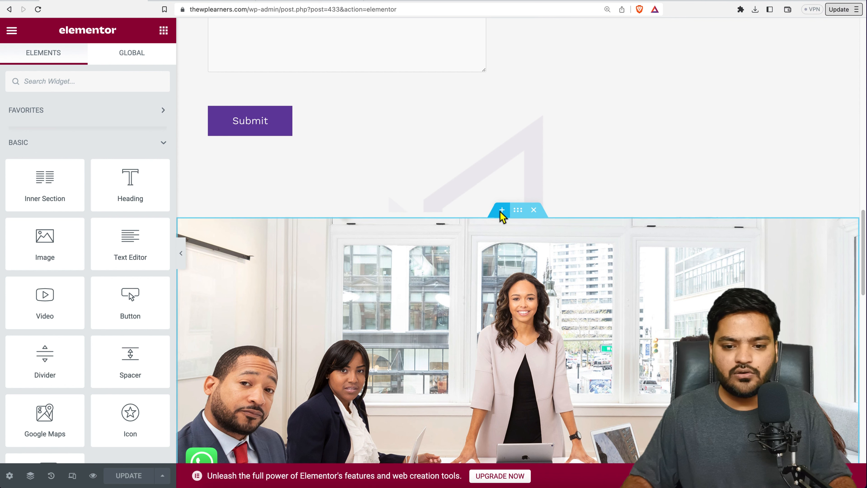
{"action": "left_click", "coordinate": [500, 208]}
{"action": "left_click", "coordinate": [494, 274]}
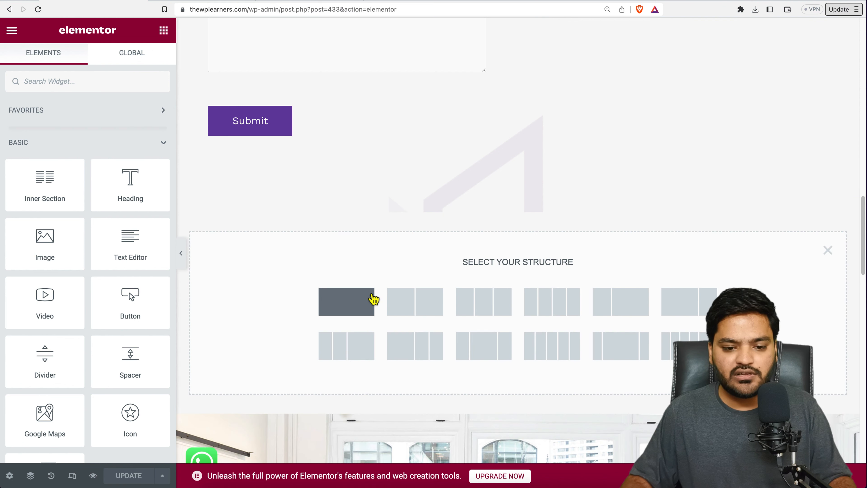
{"action": "left_click", "coordinate": [349, 311]}
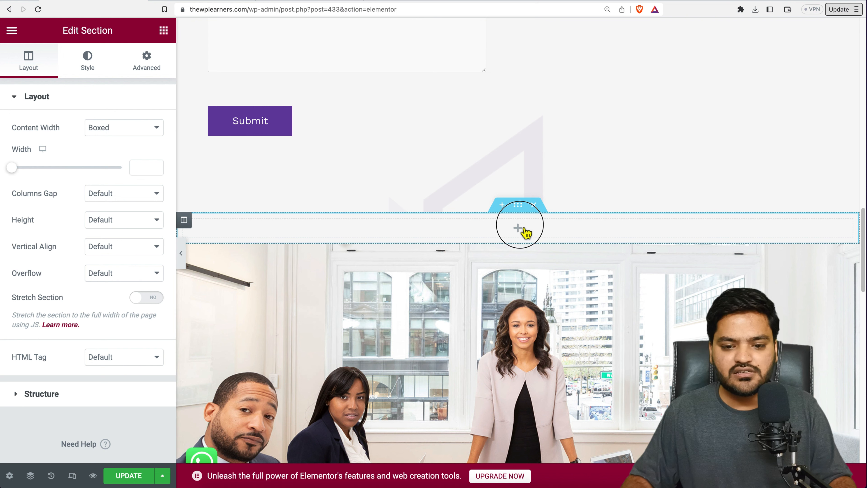
- Find the EmbedPress PDF widget with the search term "emb" and place it in the new empty section
{"action": "left_click", "coordinate": [522, 228]}
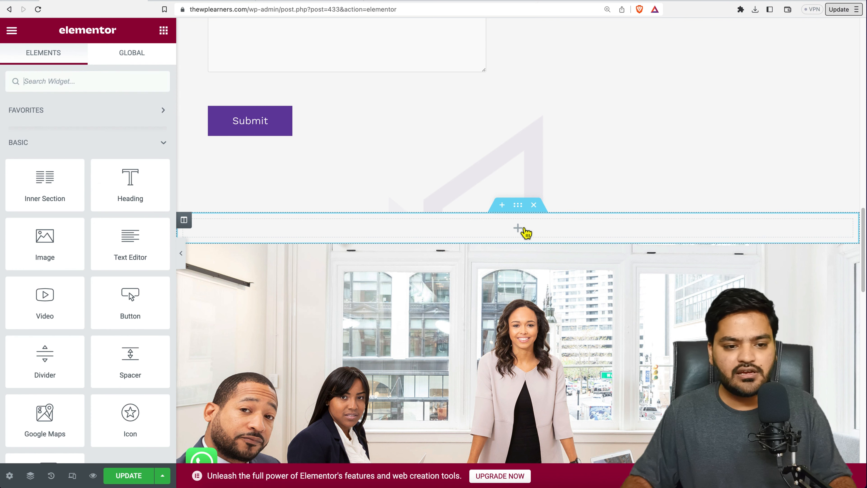
{"action": "left_click", "coordinate": [137, 90]}
{"action": "type", "text": "emb"}
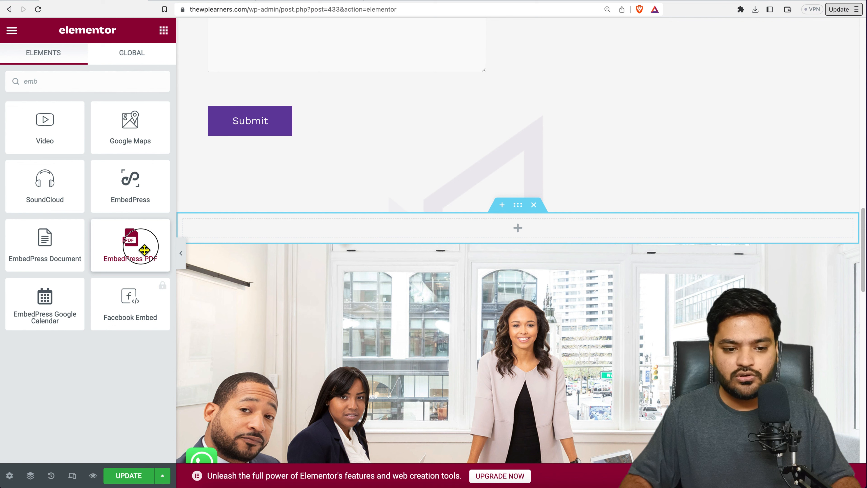
{"action": "left_click_drag", "start_coordinate": [144, 250], "coordinate": [468, 231]}
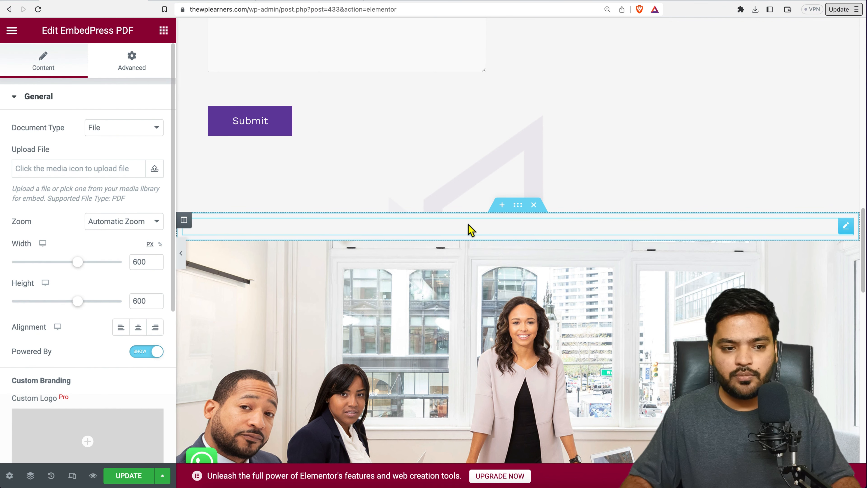
{"action": "left_click", "coordinate": [58, 168]}
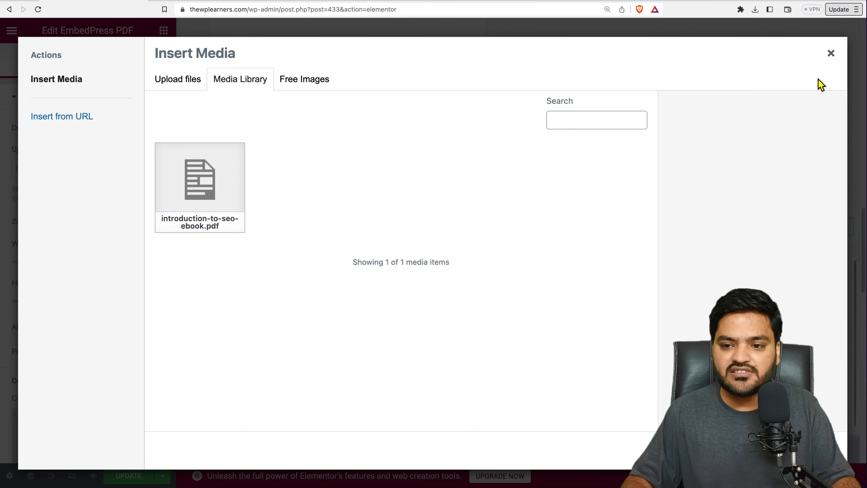
{"action": "left_click", "coordinate": [831, 54]}
{"action": "left_click", "coordinate": [121, 130]}
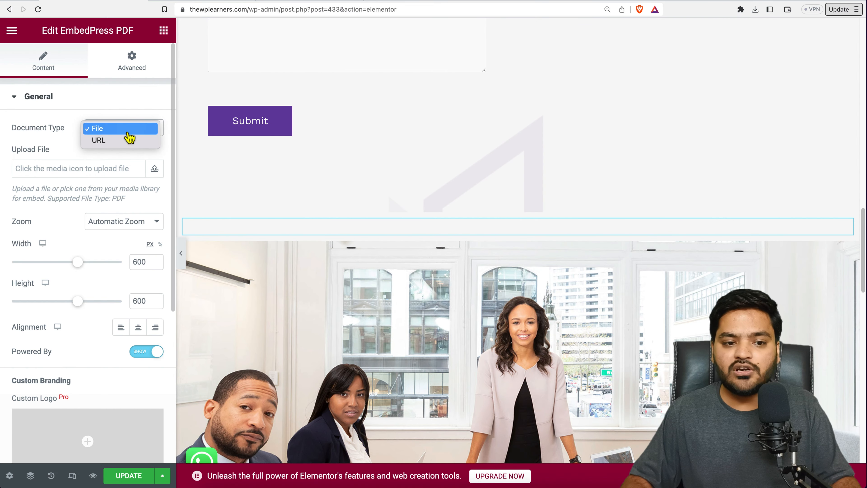
{"action": "left_click", "coordinate": [129, 131]}
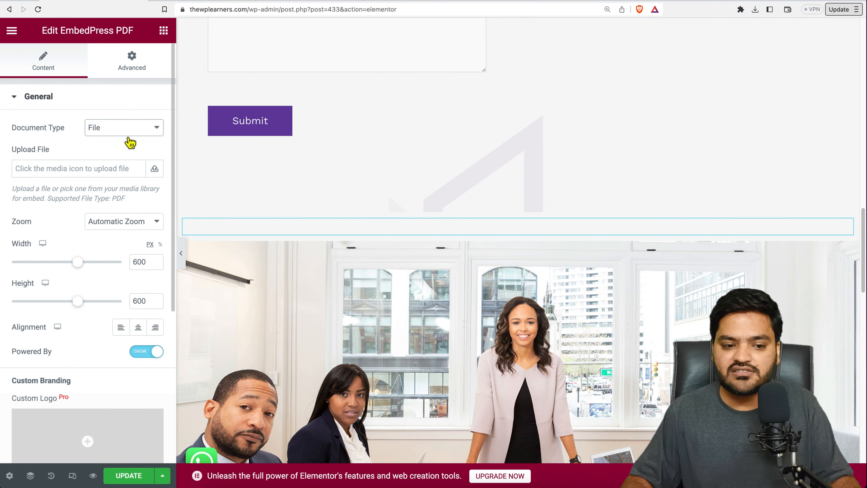
- Load introduction-to-seo-ebook.pdf from the media library into the EmbedPress PDF widget
{"action": "left_click", "coordinate": [89, 175]}
{"action": "left_click", "coordinate": [195, 185]}
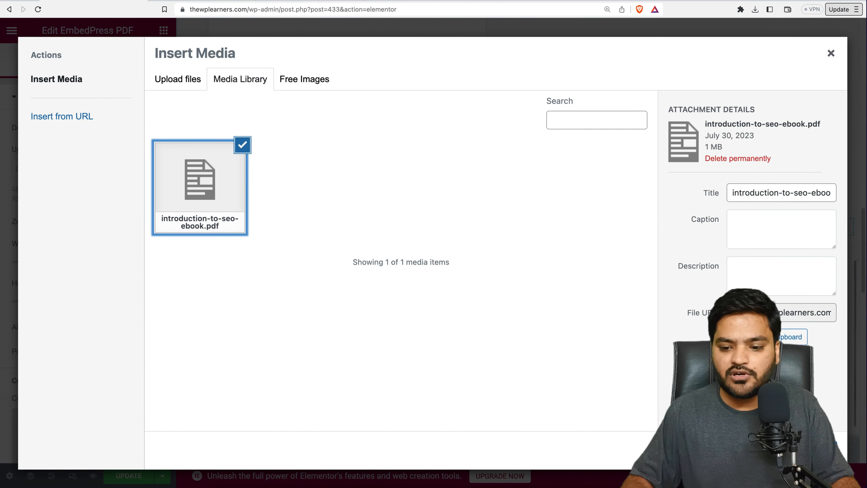
{"action": "left_click", "coordinate": [811, 450]}
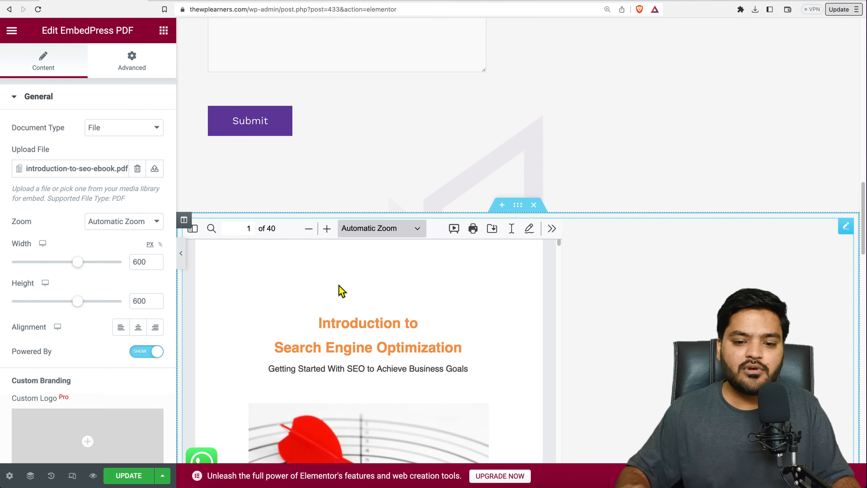
- Set the embedded PDF's width to 1000 px and height to 853 px, and align it to the center
{"action": "scroll", "coordinate": [408, 147], "scroll_direction": "down", "scroll_amount": 8}
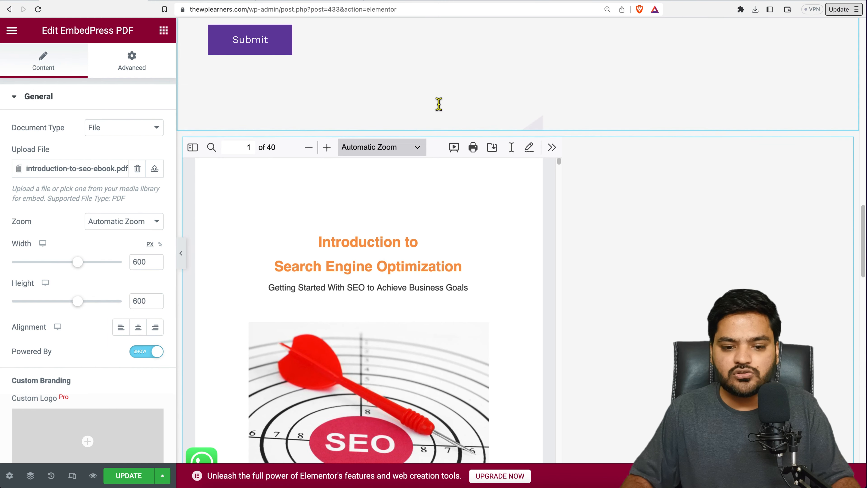
{"action": "scroll", "coordinate": [396, 263], "scroll_direction": "down", "scroll_amount": 5}
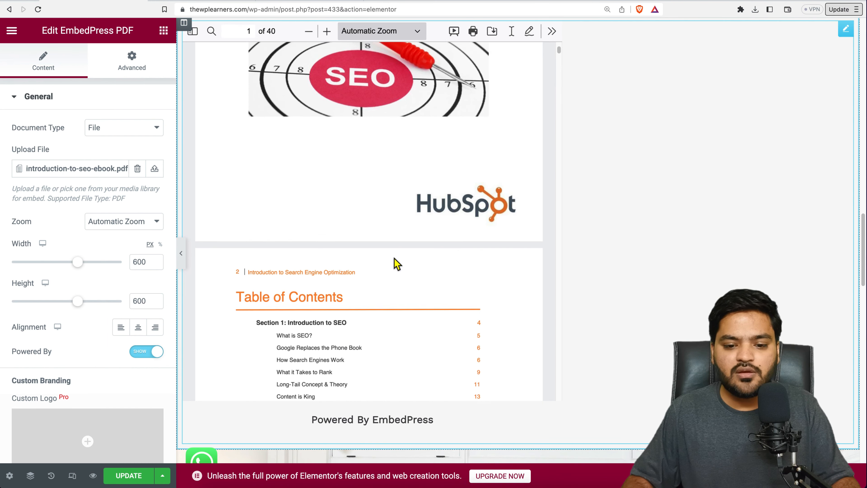
{"action": "scroll", "coordinate": [396, 263], "scroll_direction": "down", "scroll_amount": 10}
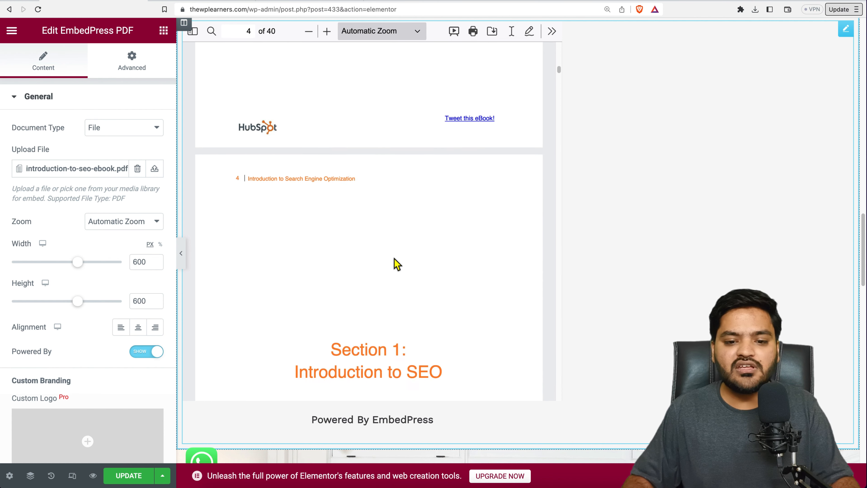
{"action": "scroll", "coordinate": [396, 264], "scroll_direction": "down", "scroll_amount": 2}
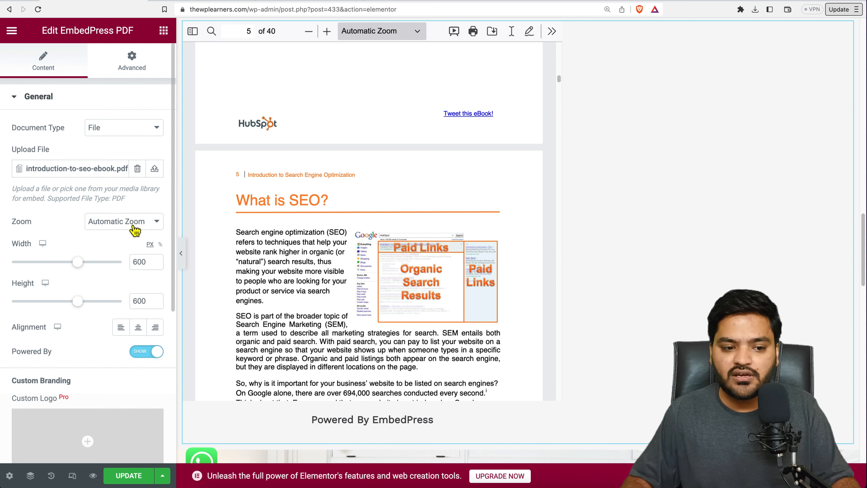
{"action": "left_click_drag", "start_coordinate": [78, 262], "coordinate": [133, 265]}
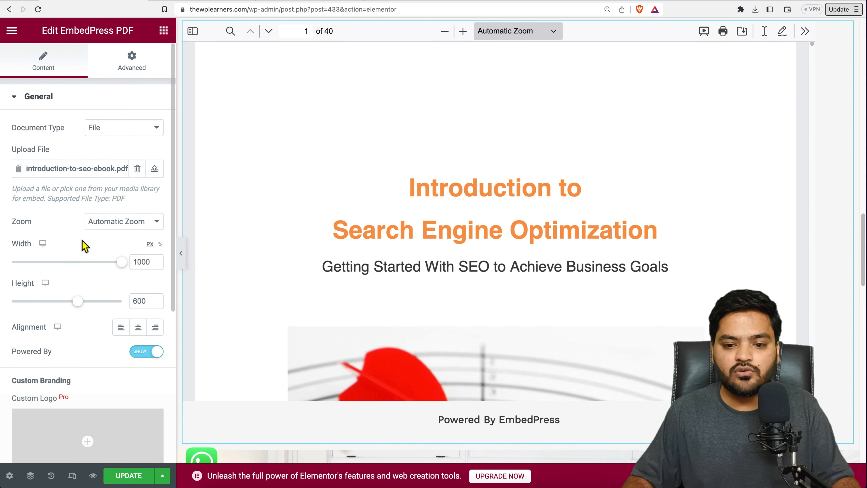
{"action": "left_click_drag", "start_coordinate": [78, 301], "coordinate": [105, 301]}
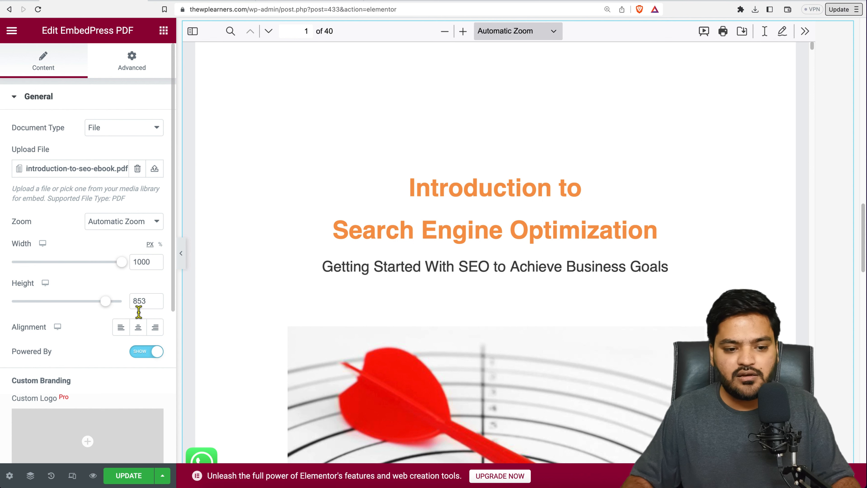
{"action": "left_click", "coordinate": [138, 327]}
- Hide the "Powered By EmbedPress" credit below the embedded PDF
{"action": "scroll", "coordinate": [85, 337], "scroll_direction": "down", "scroll_amount": 1}
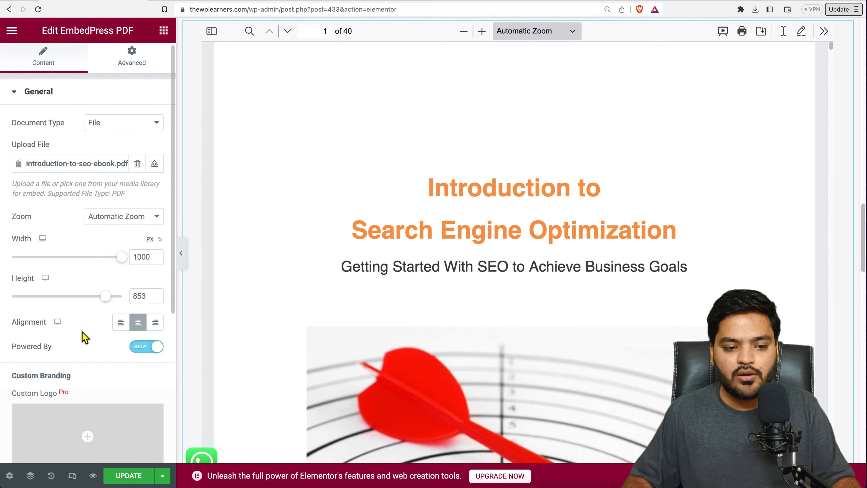
{"action": "scroll", "coordinate": [849, 252], "scroll_direction": "down", "scroll_amount": 5}
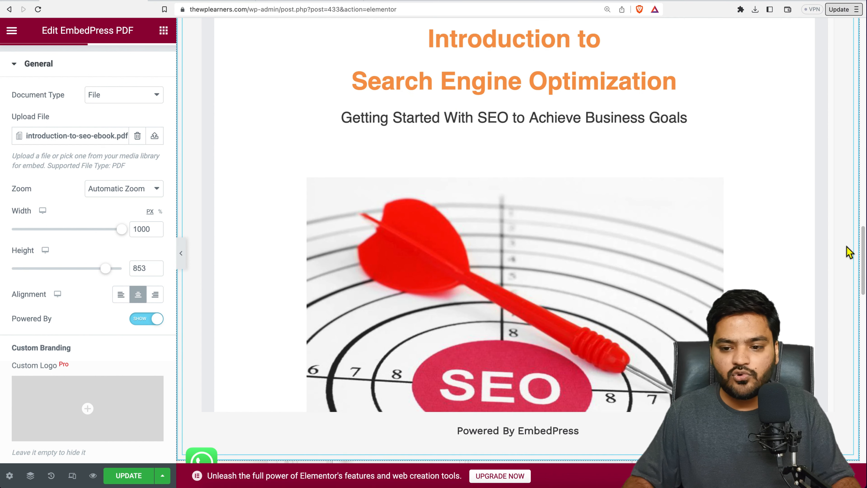
{"action": "scroll", "coordinate": [851, 252], "scroll_direction": "down", "scroll_amount": 3}
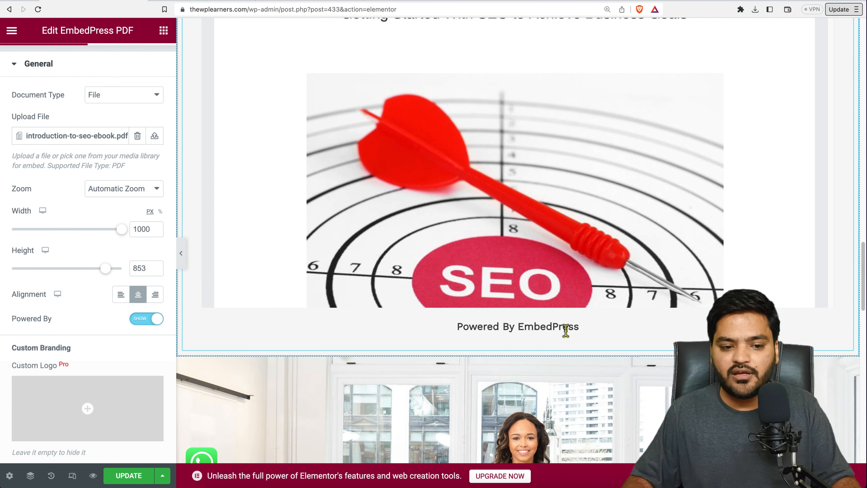
{"action": "left_click", "coordinate": [147, 327]}
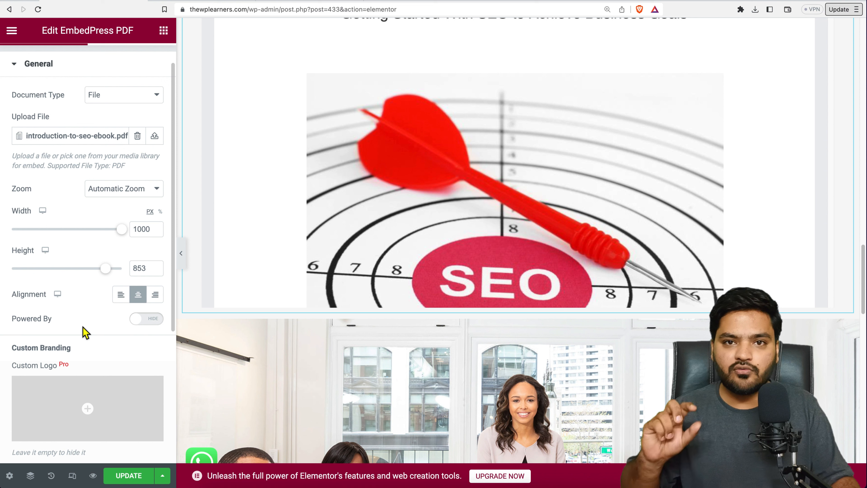
{"action": "scroll", "coordinate": [85, 332], "scroll_direction": "down", "scroll_amount": 4}
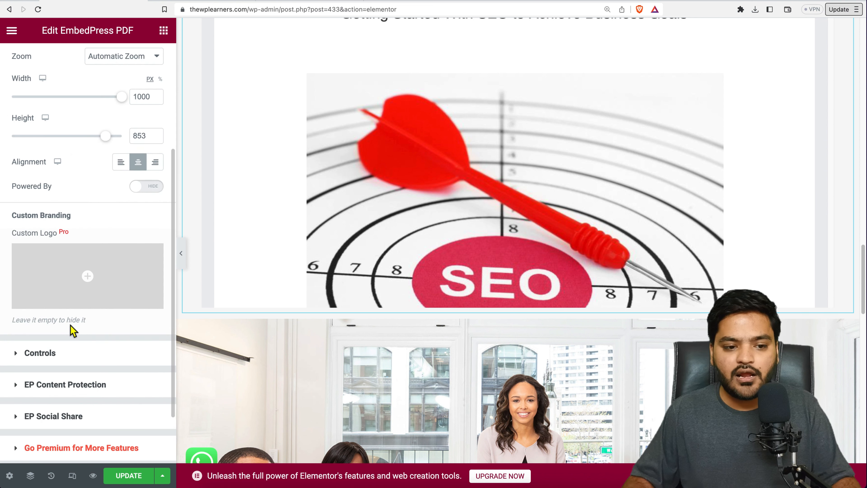